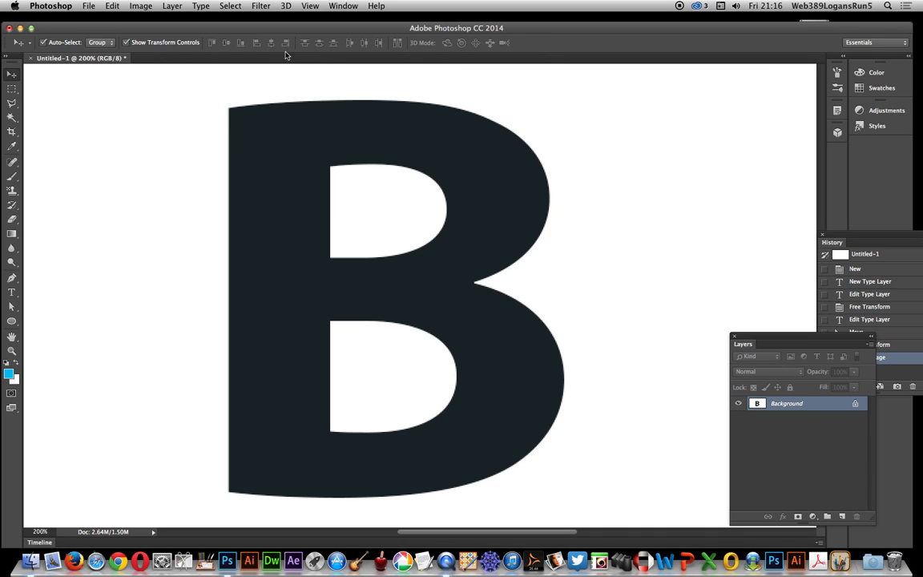
# - Start the Path Blur filter from the Blur Gallery on the letter B image and remove the default blur path
pyautogui.click(258, 8)
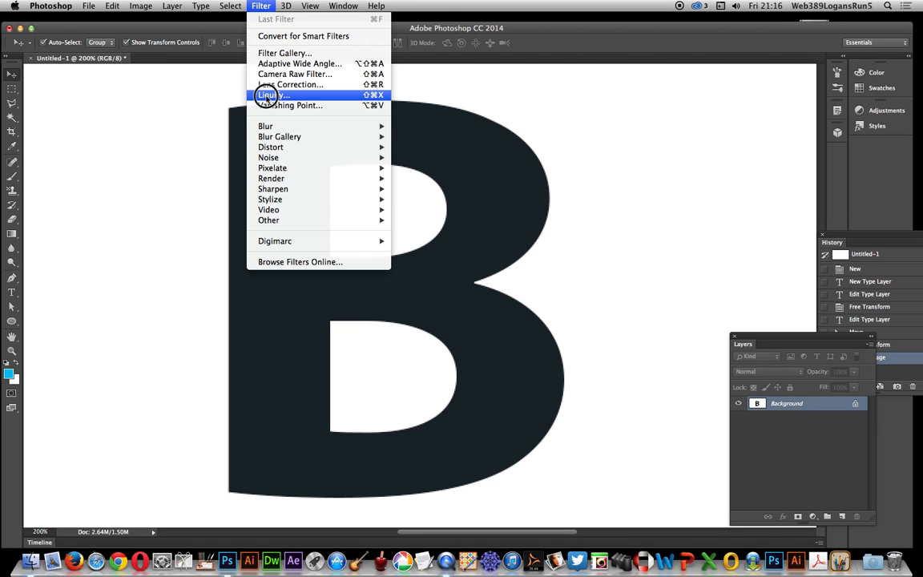
pyautogui.moveTo(277, 136)
pyautogui.click(433, 167)
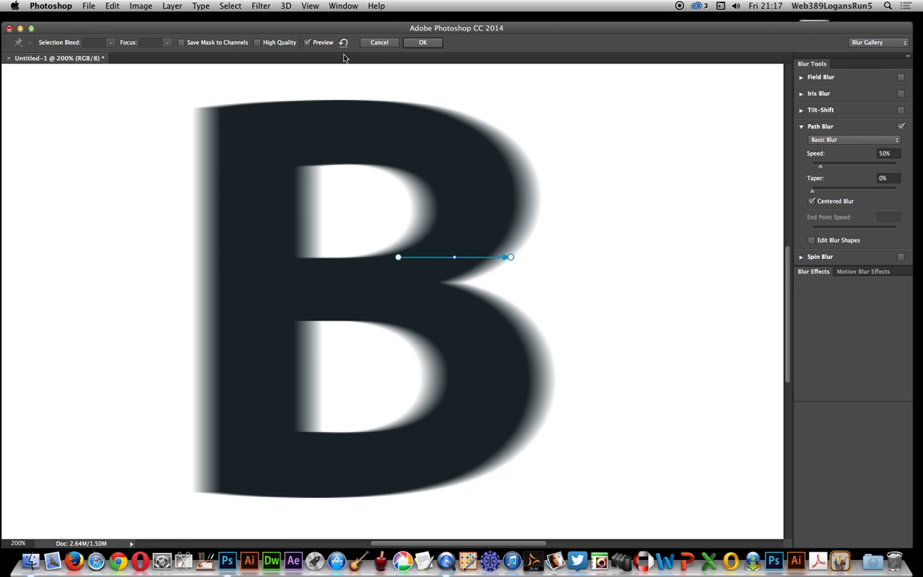
pyautogui.click(343, 43)
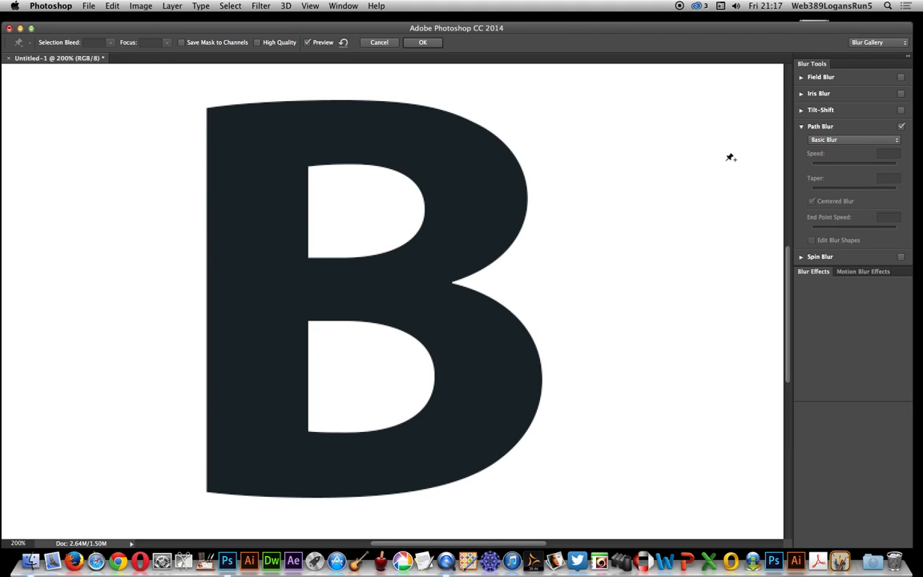
# - Draw a downward blur path along the letter's left stem, with Speed set to 65% and Centered Blur turned off
pyautogui.click(218, 92)
pyautogui.doubleClick(222, 510)
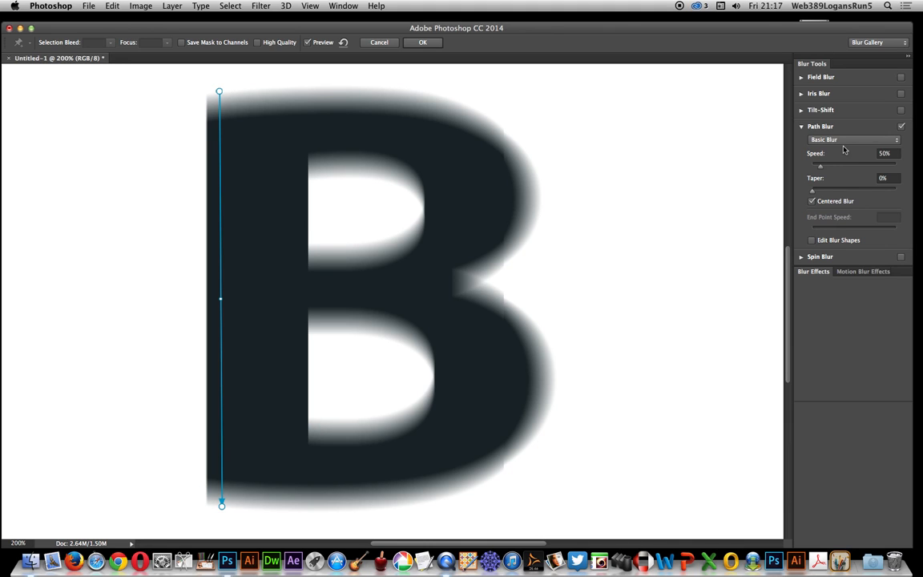
pyautogui.click(823, 166)
pyautogui.moveTo(824, 167); pyautogui.dragTo(827, 167)
pyautogui.click(813, 204)
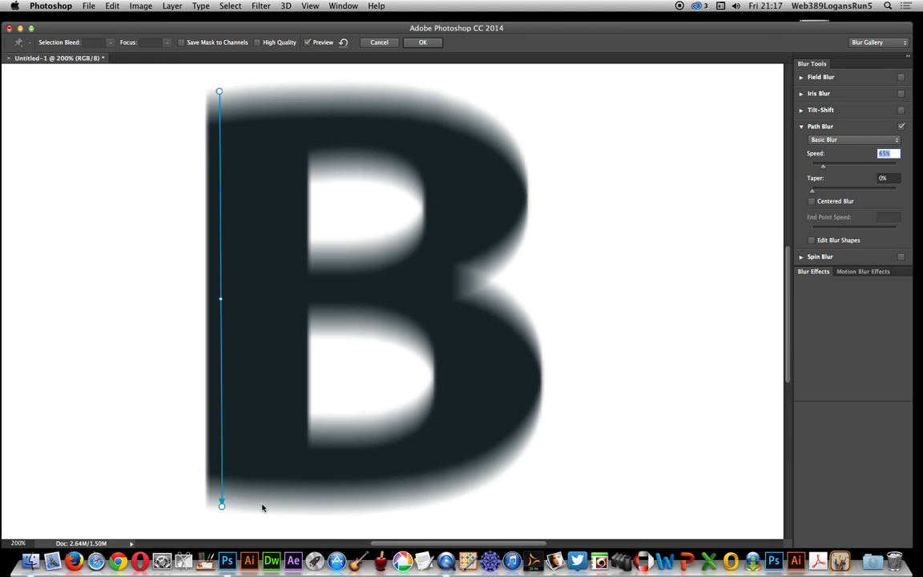
pyautogui.click(222, 506)
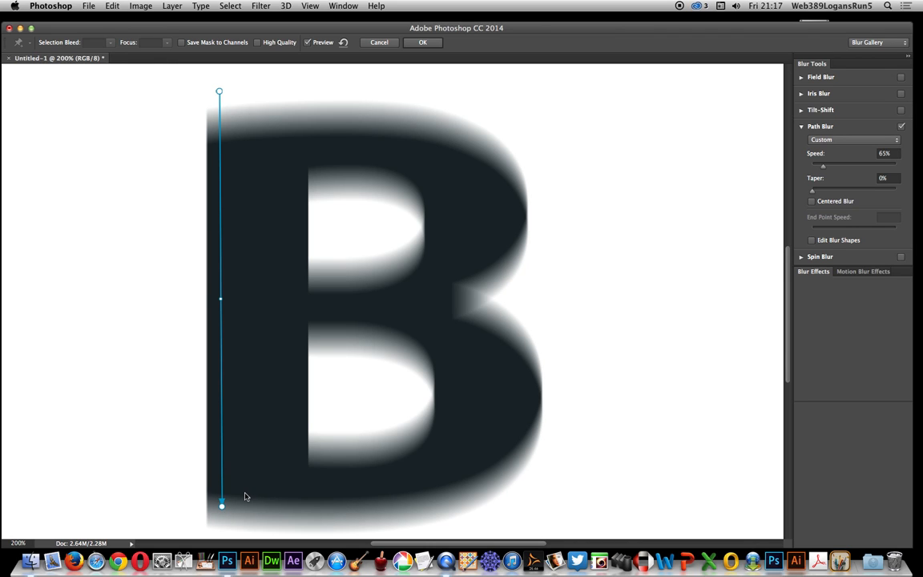
# - Add five more evenly spaced vertical blur paths across the letter to its right side, alternating between upward and downward direction
pyautogui.click(288, 508)
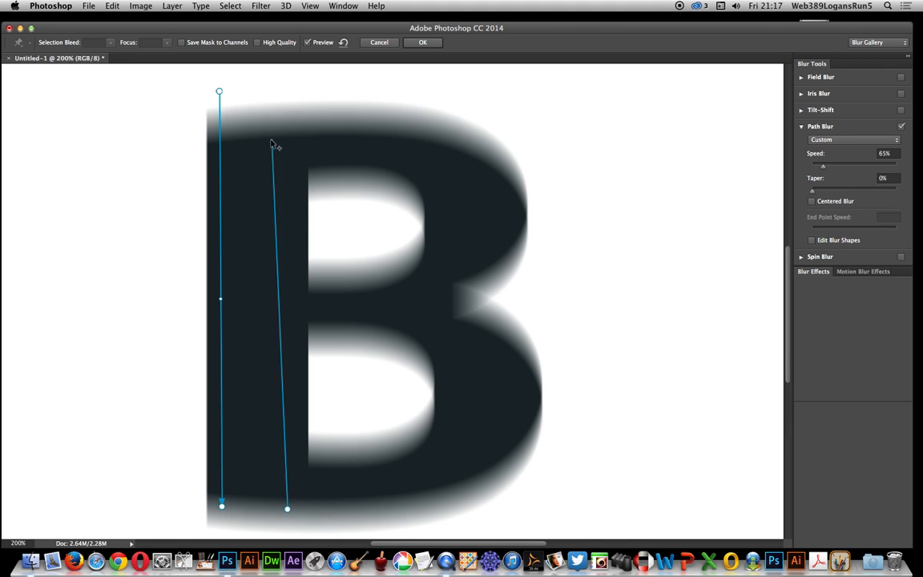
pyautogui.doubleClick(294, 92)
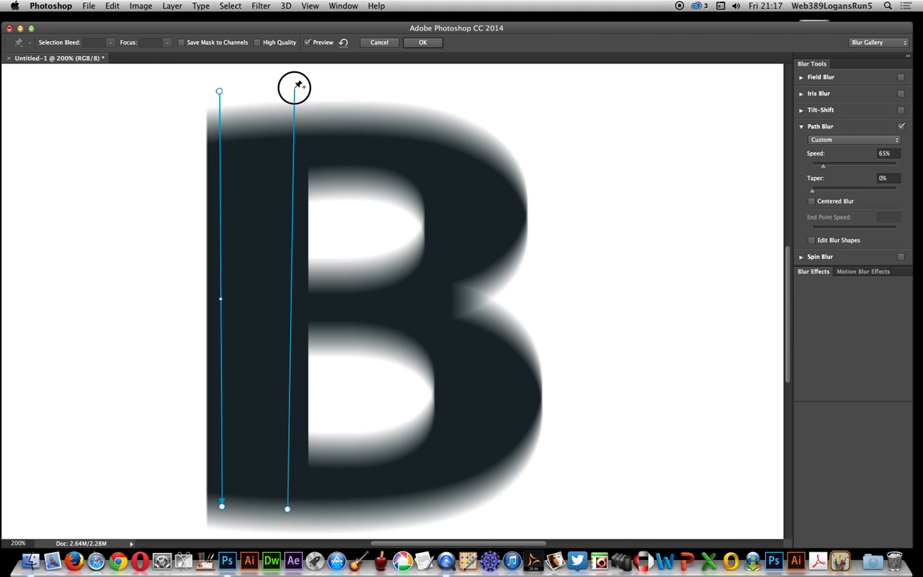
pyautogui.click(360, 86)
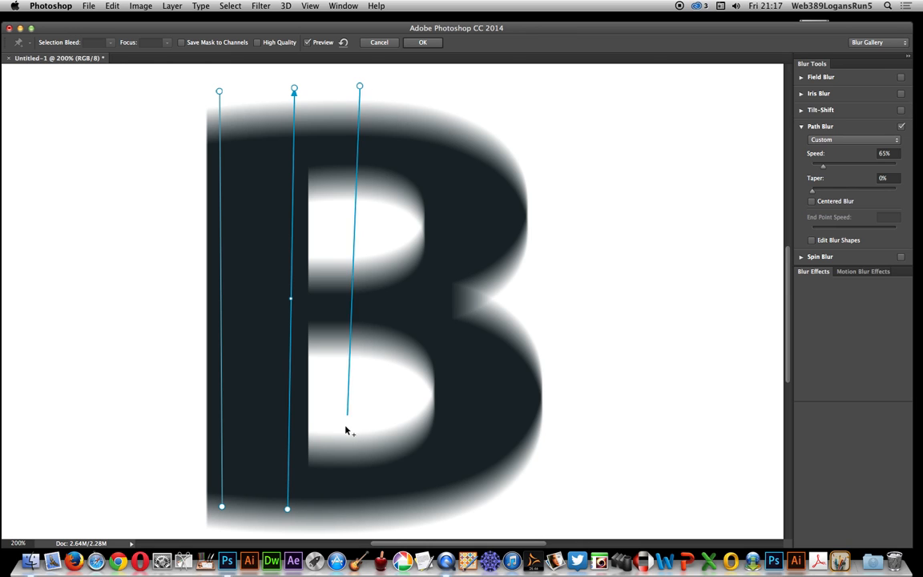
pyautogui.doubleClick(356, 511)
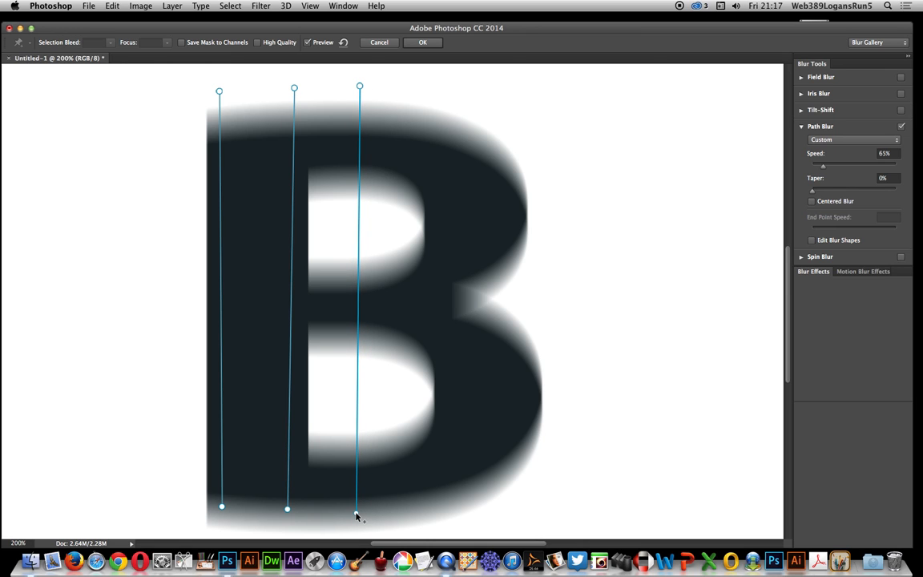
pyautogui.click(413, 514)
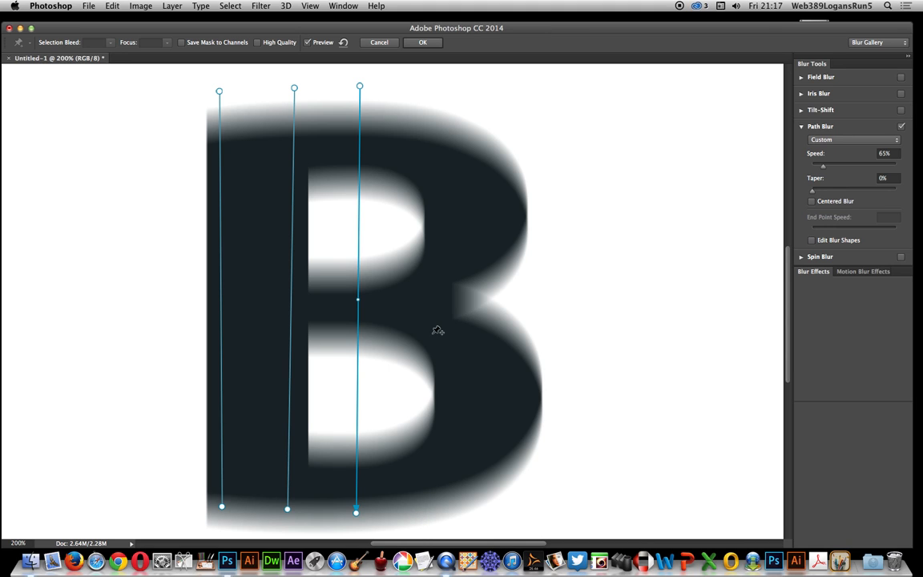
pyautogui.doubleClick(424, 86)
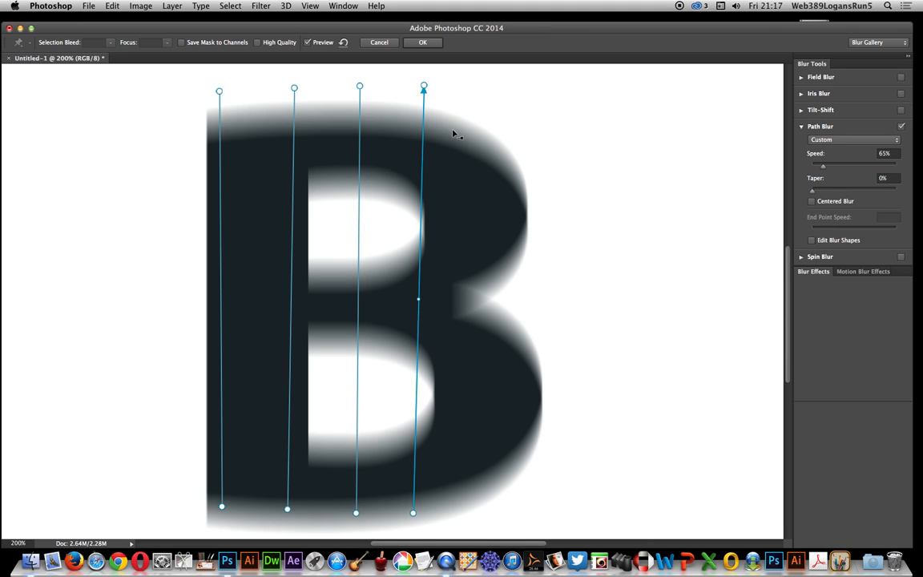
pyautogui.click(485, 87)
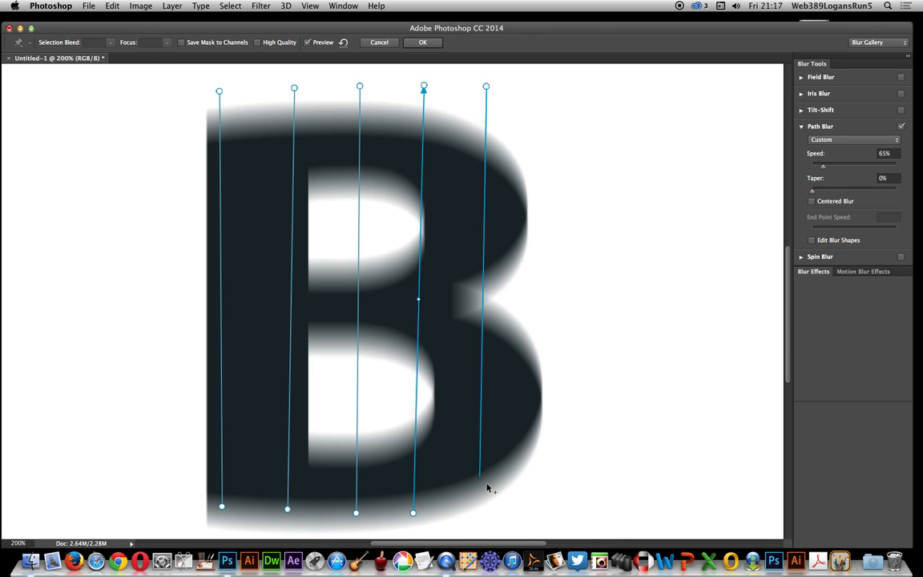
pyautogui.doubleClick(485, 519)
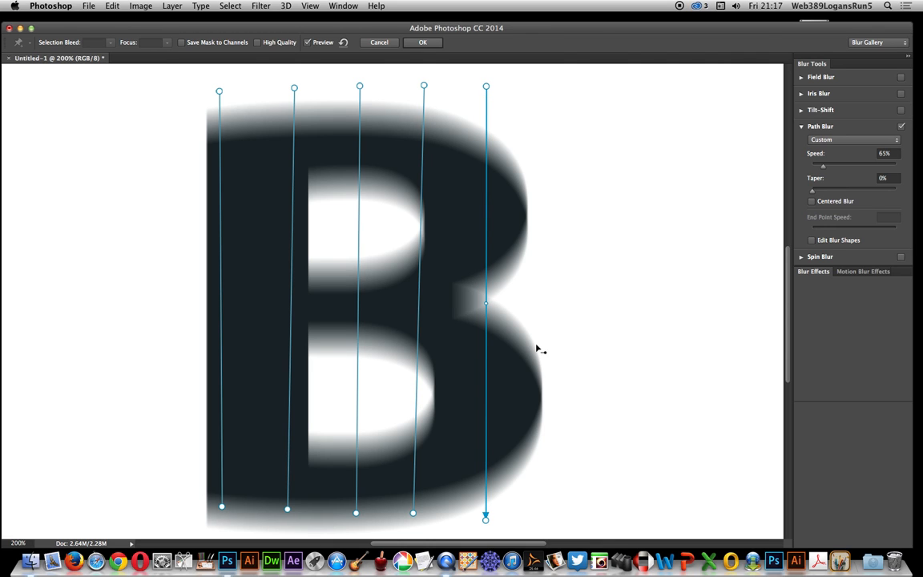
pyautogui.click(542, 518)
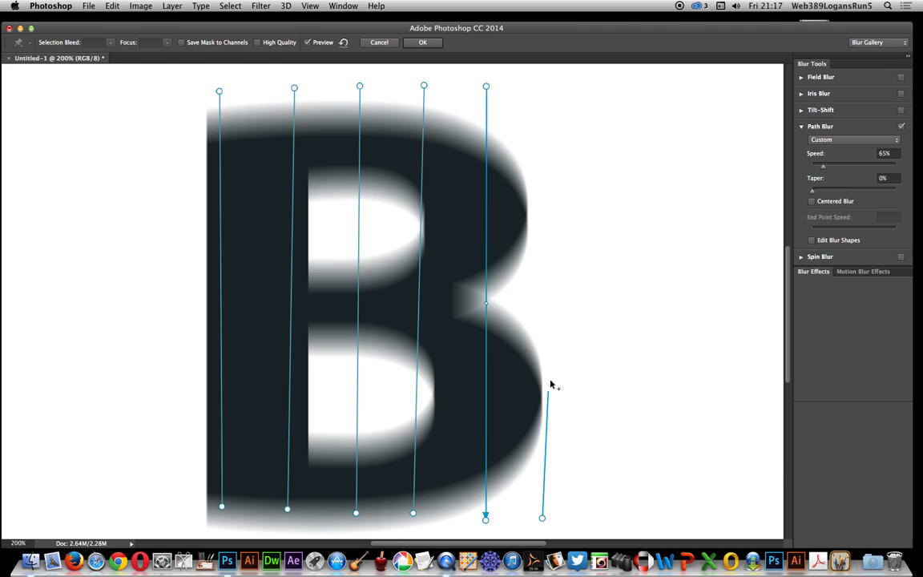
pyautogui.doubleClick(549, 88)
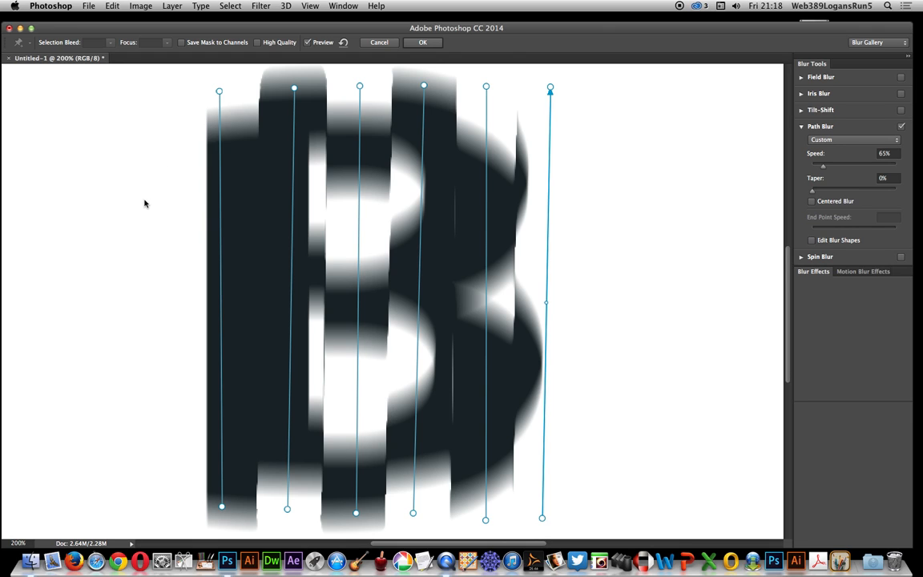
# - Add six horizontal blur paths across the letter from top to bottom, alternating between rightward and leftward direction, forming a grid
pyautogui.click(148, 153)
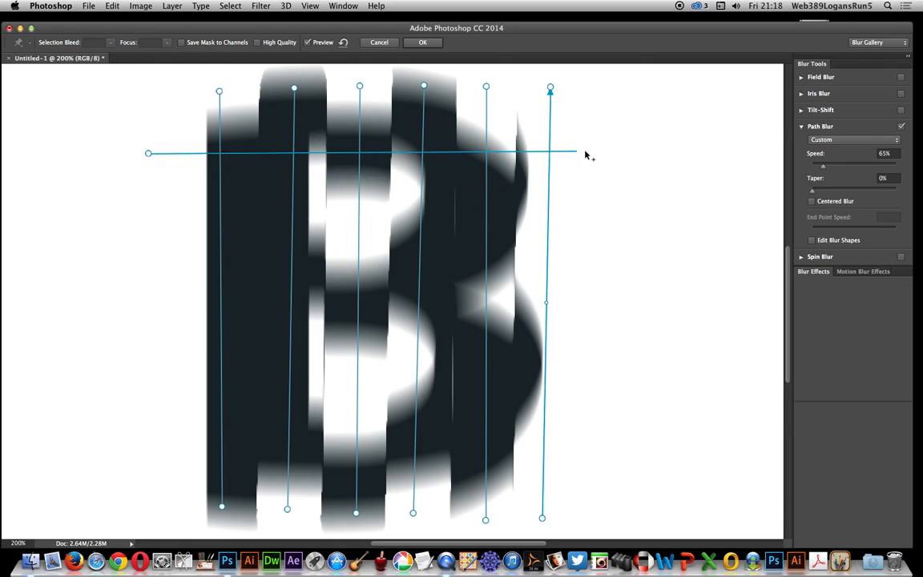
pyautogui.doubleClick(617, 152)
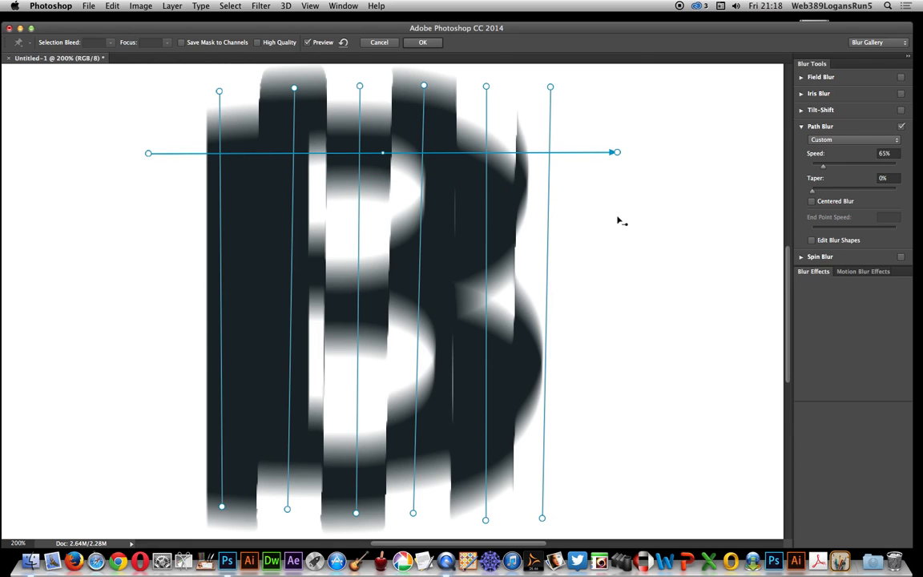
pyautogui.click(617, 221)
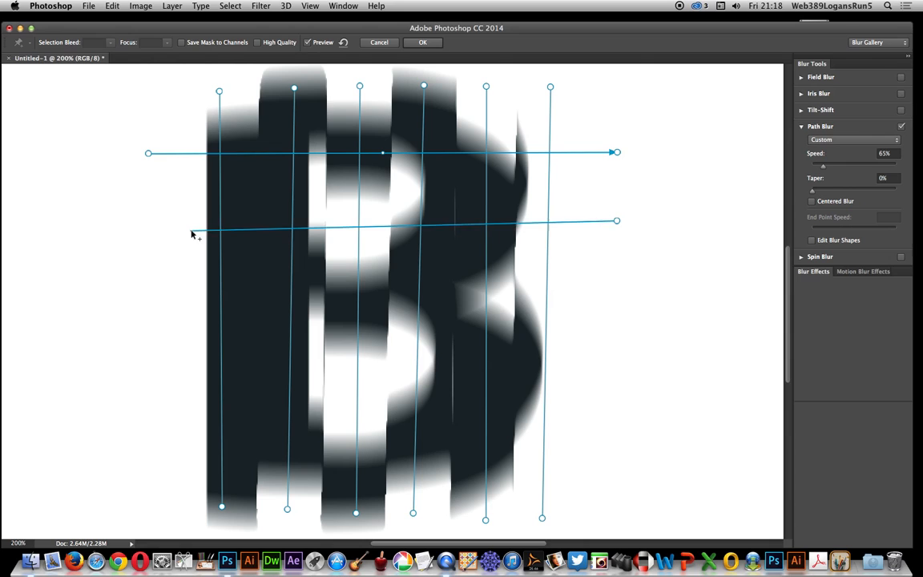
pyautogui.doubleClick(146, 218)
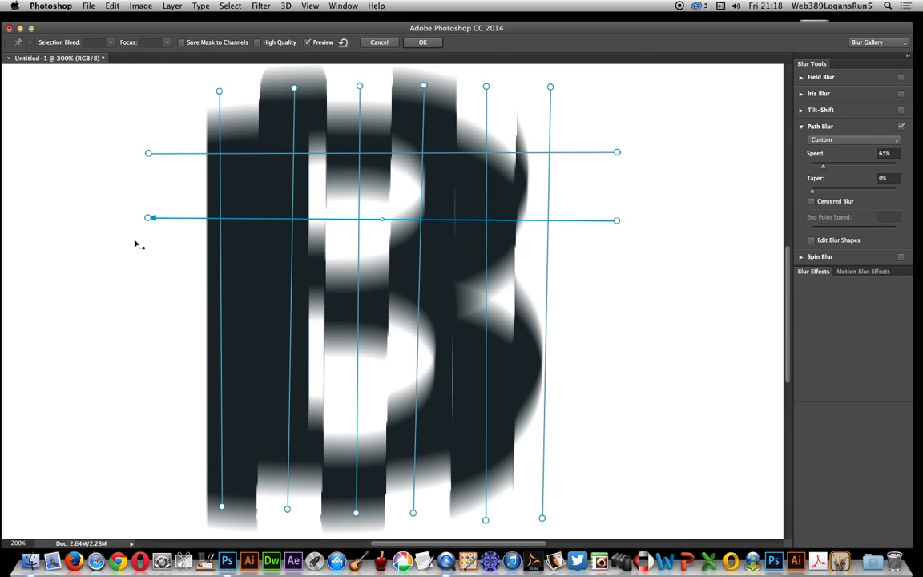
pyautogui.click(146, 273)
pyautogui.doubleClick(613, 277)
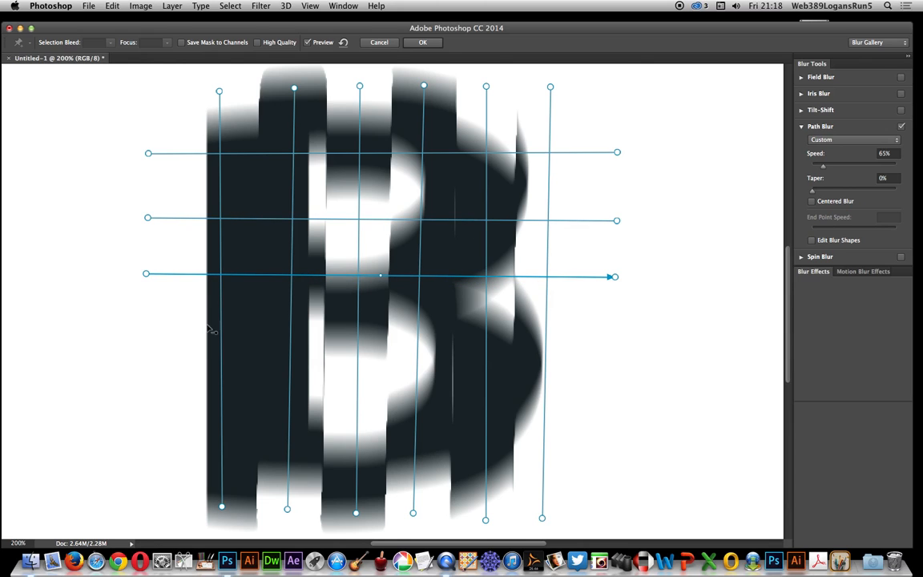
pyautogui.click(613, 334)
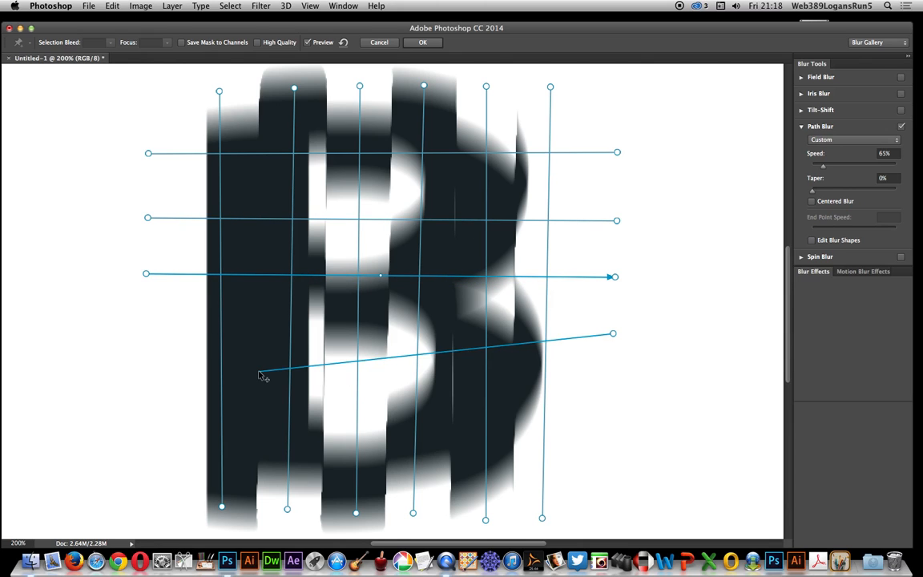
pyautogui.doubleClick(147, 329)
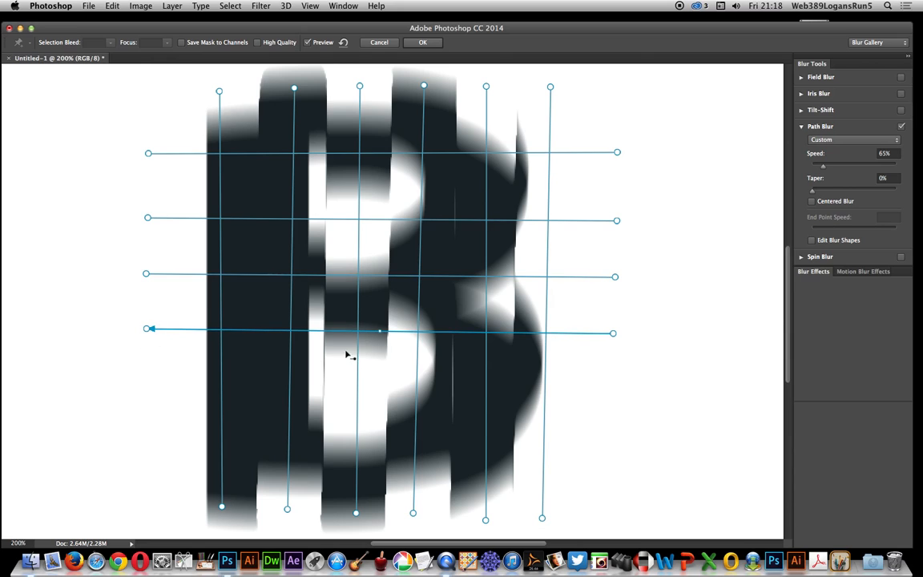
pyautogui.click(145, 376)
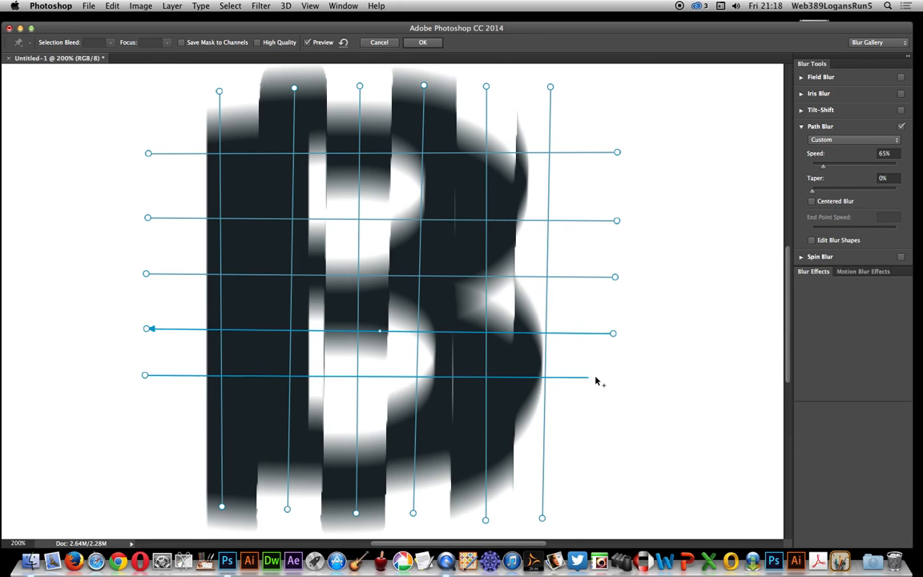
pyautogui.doubleClick(619, 387)
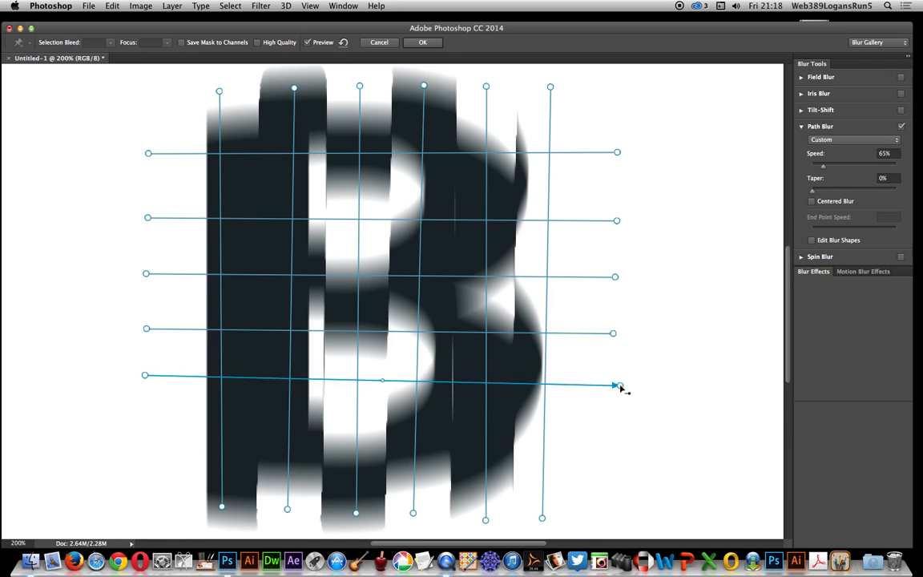
pyautogui.click(620, 445)
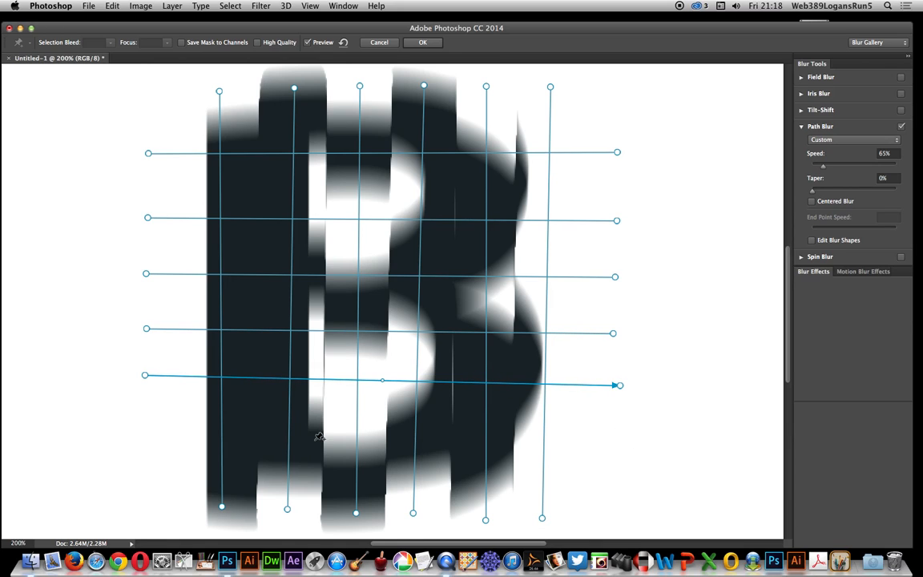
pyautogui.doubleClick(147, 439)
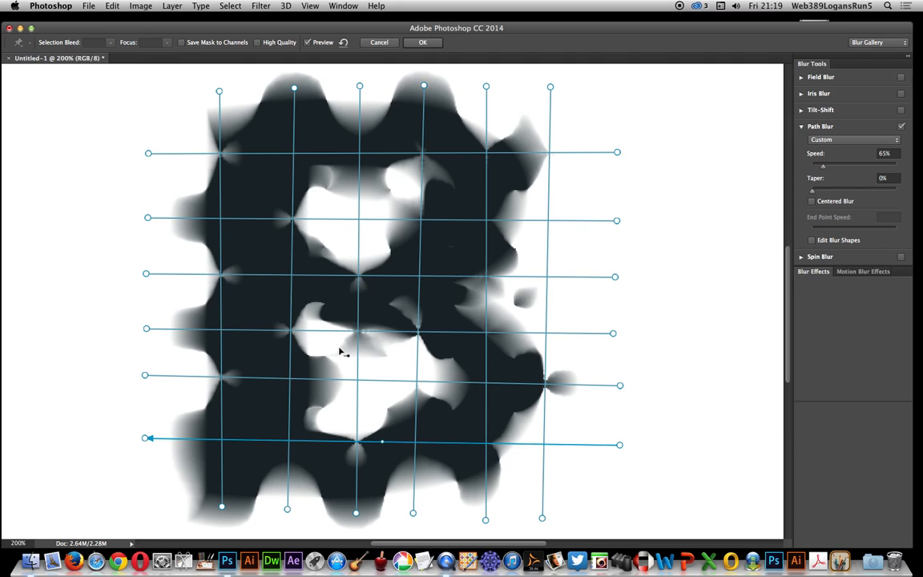
# - Select the third horizontal blur path from the top and bend its middle downward into a curve
pyautogui.click(338, 276)
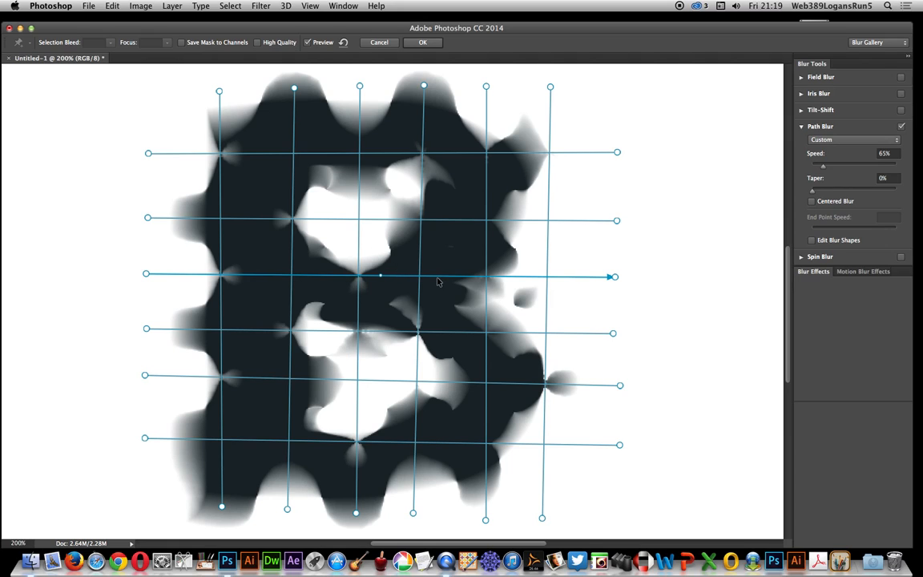
pyautogui.click(330, 274)
pyautogui.click(331, 276)
pyautogui.moveTo(331, 275); pyautogui.dragTo(333, 311)
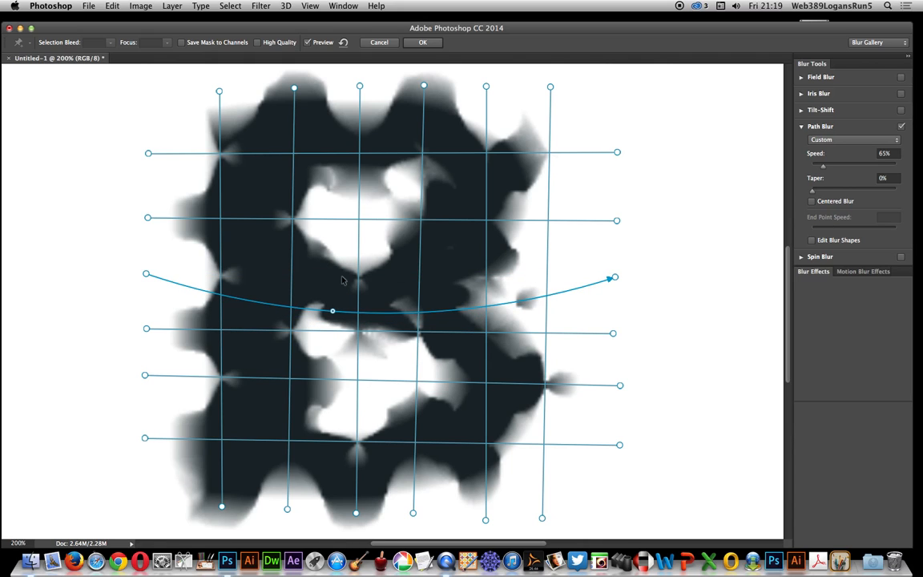